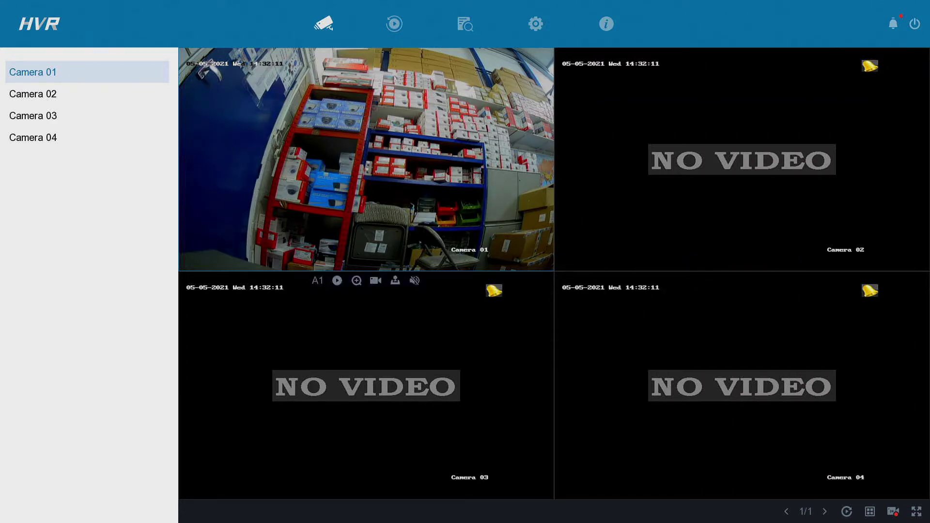
Preview Camera 01 full-view, then go to Configuration > Event > Normal Event for motion detection.
double_click(334, 156)
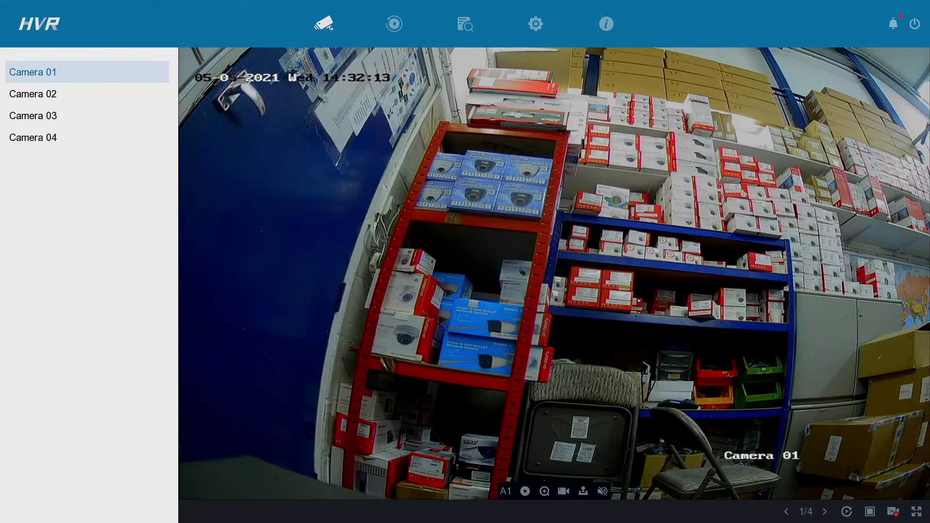
double_click(324, 103)
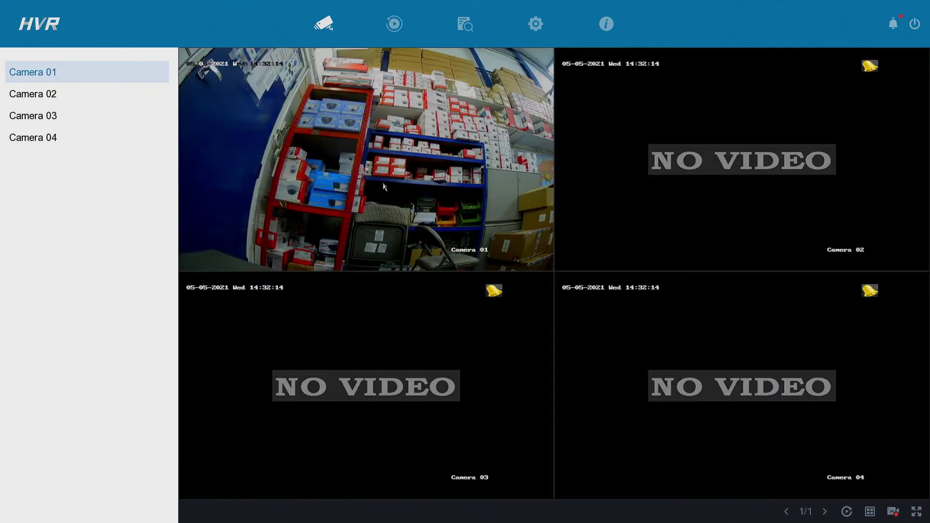
left_click(536, 35)
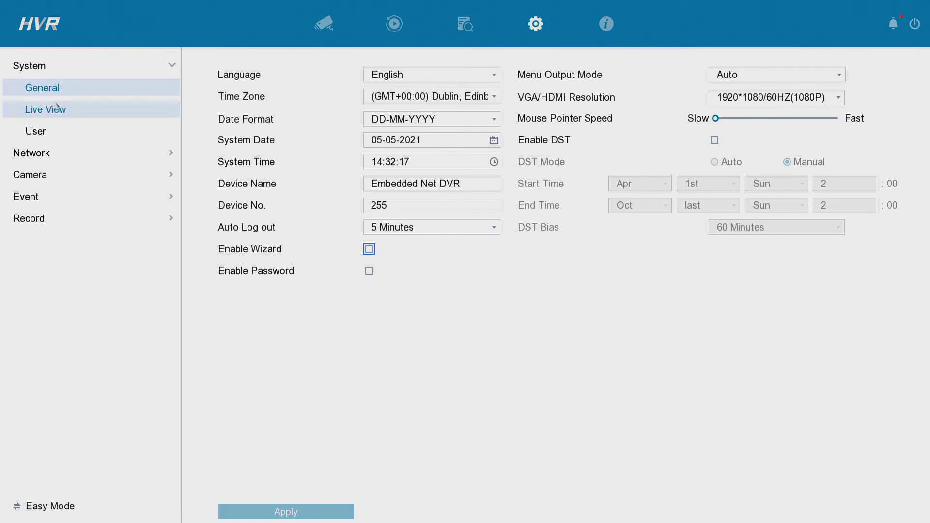
left_click(64, 202)
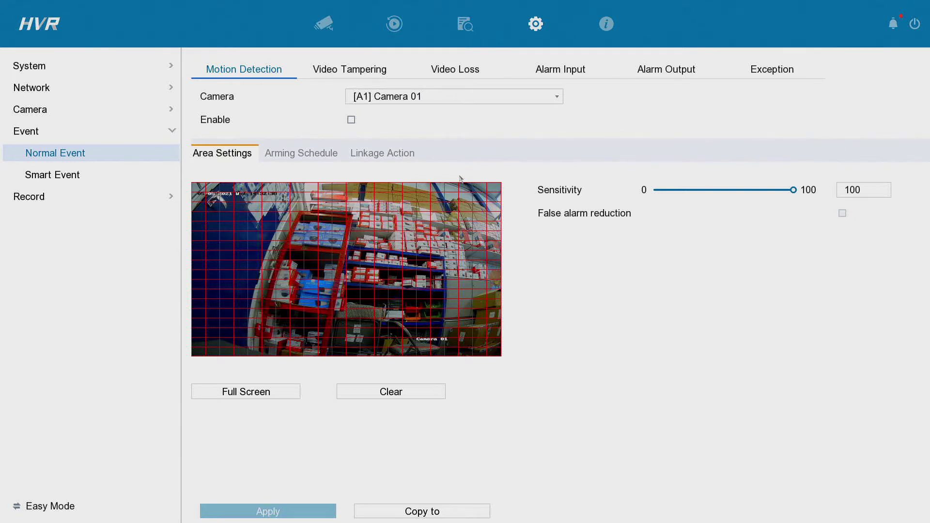
Enable Camera 01 motion detection, reset its area to Full Screen, apply, and view the 24/7 arming schedule.
left_click(352, 121)
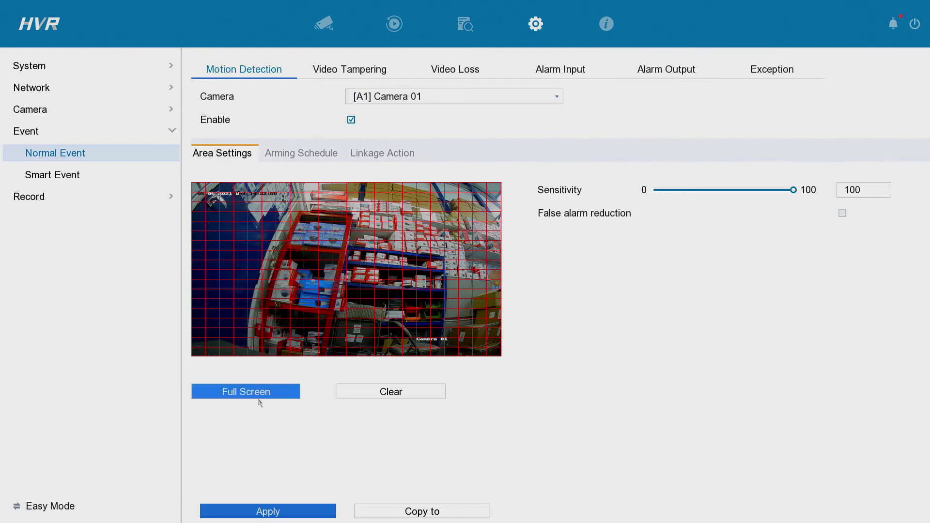
left_click(344, 396)
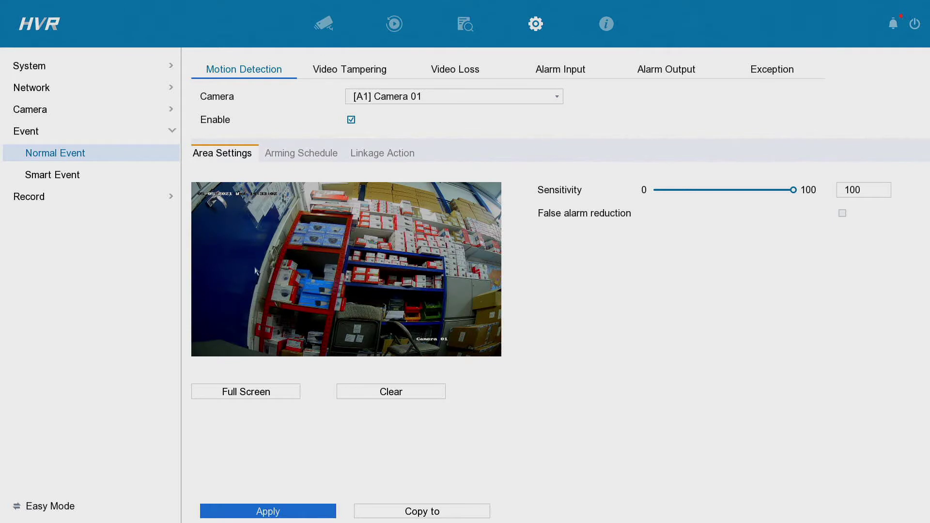
left_click(269, 390)
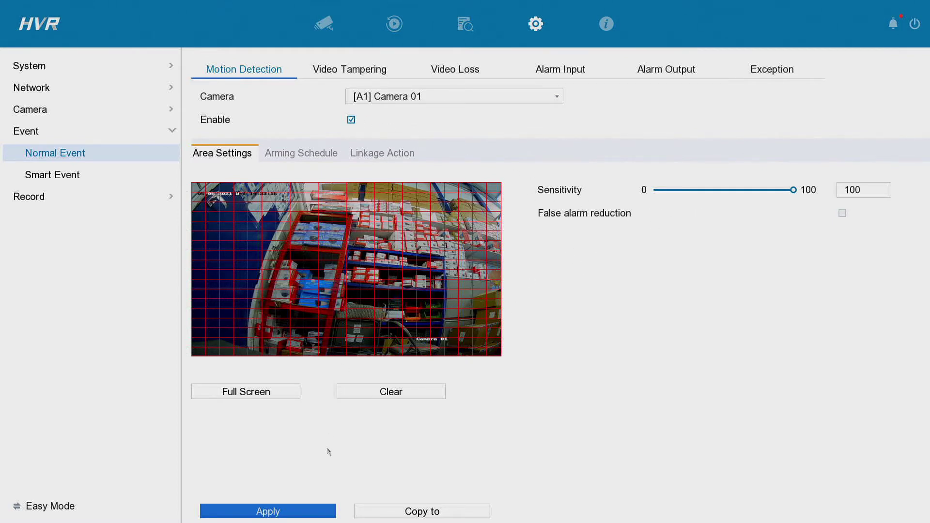
left_click(300, 511)
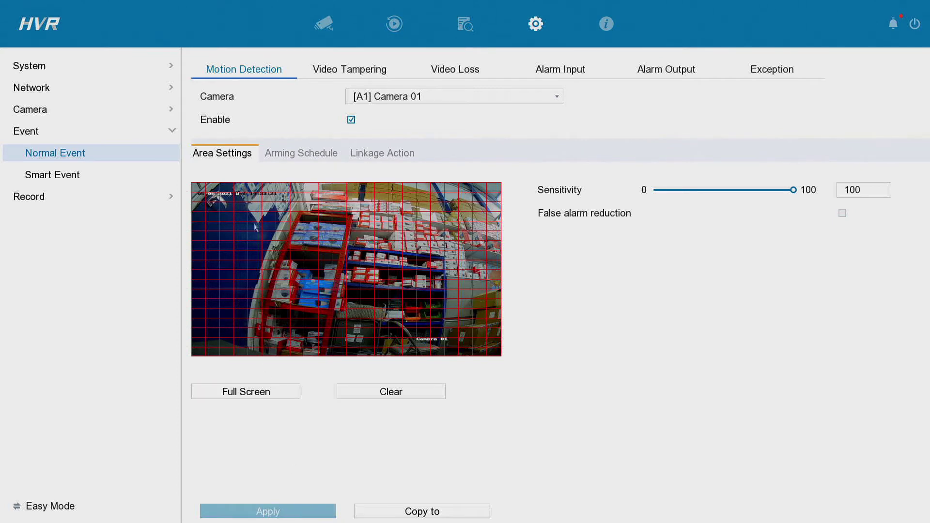
left_click(315, 154)
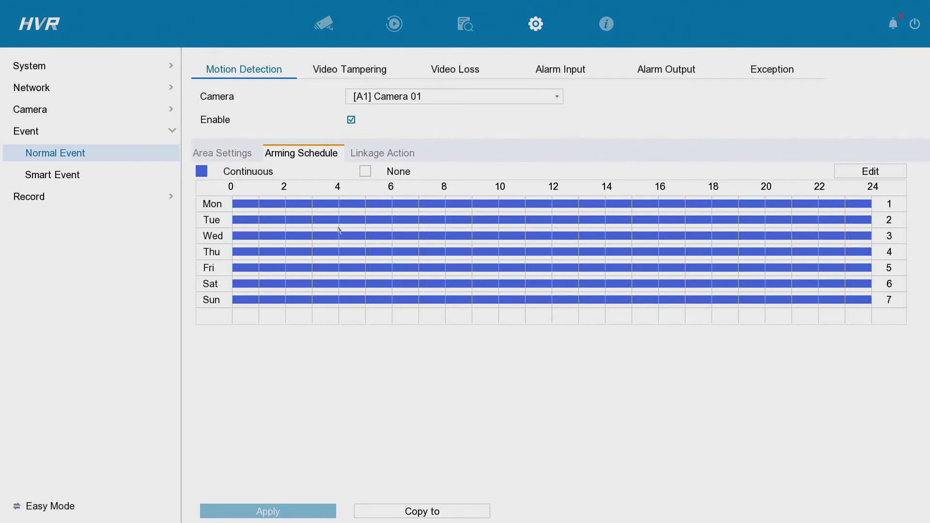
Show Camera 01's motion detection Linkage Action tab, with only channel A1 triggered.
left_click(367, 157)
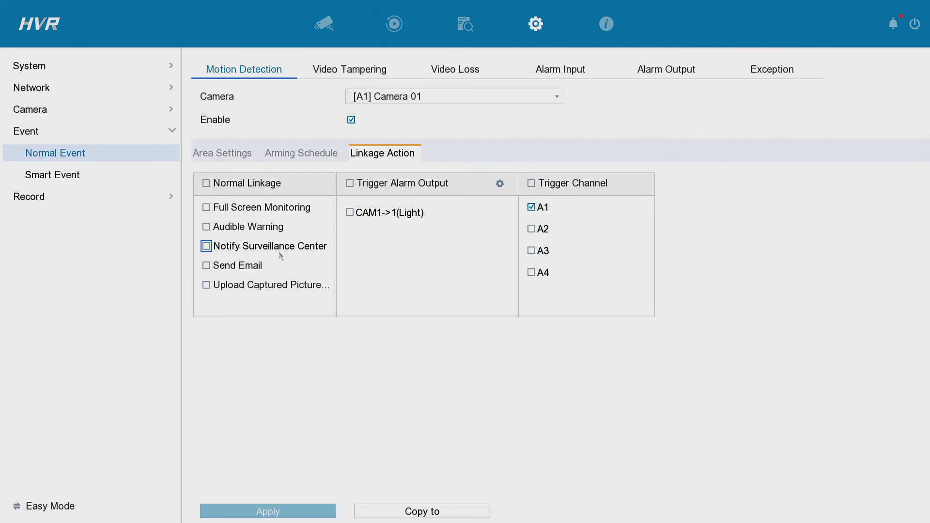
Turn on Notify Surveillance Center and Audible Warning linkage, apply, and return to four-camera live view.
left_click(223, 249)
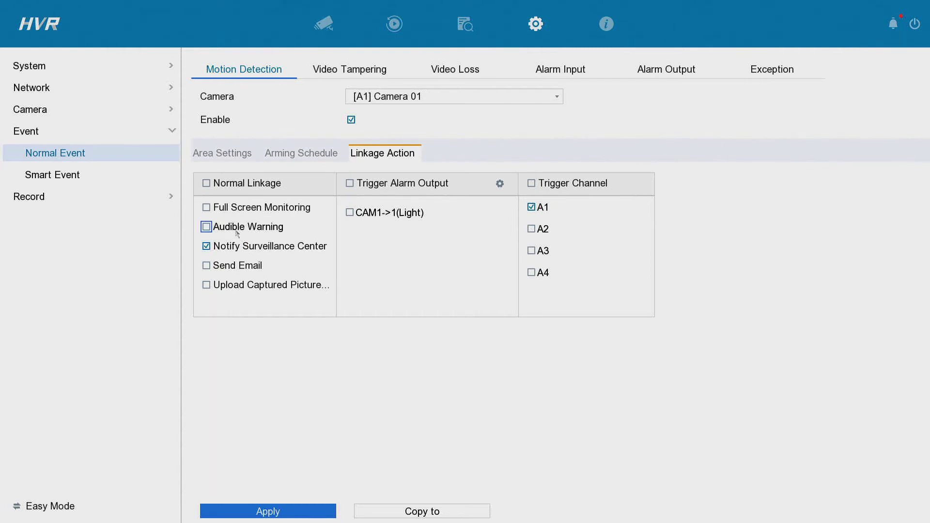
left_click(237, 227)
left_click(280, 516)
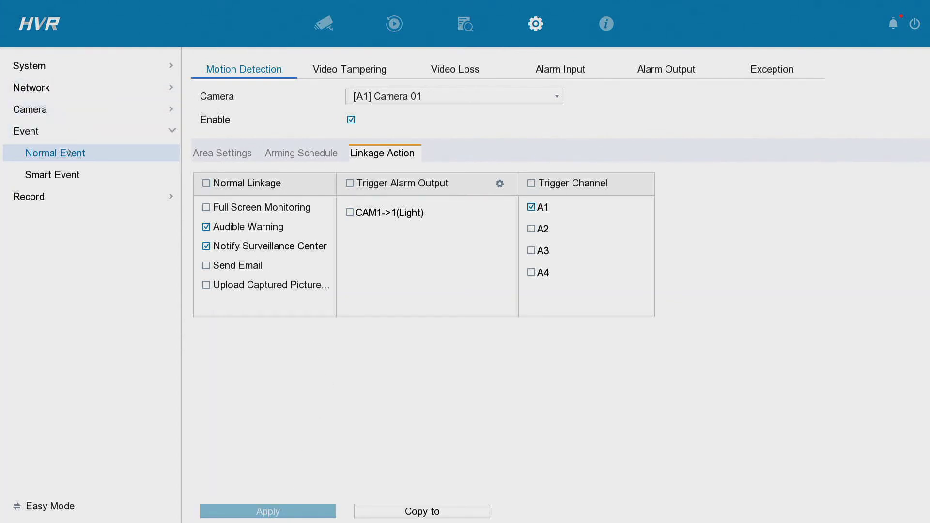
left_click(323, 24)
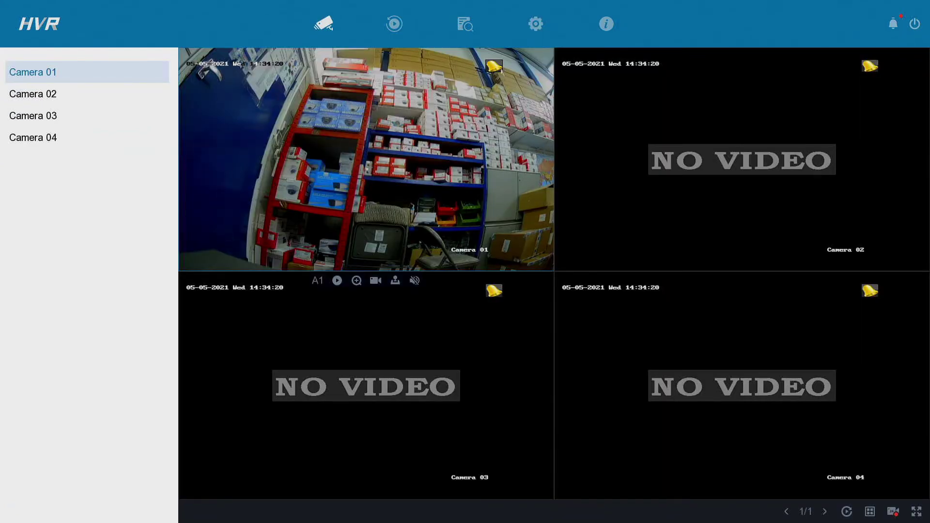
Return through Information and Configuration to Camera 01's Normal Event motion detection settings.
left_click(605, 28)
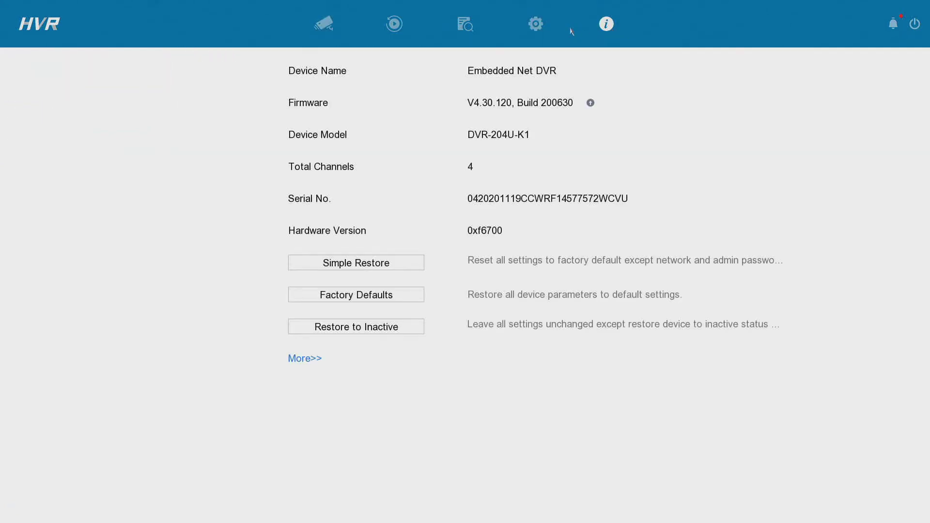
left_click(535, 24)
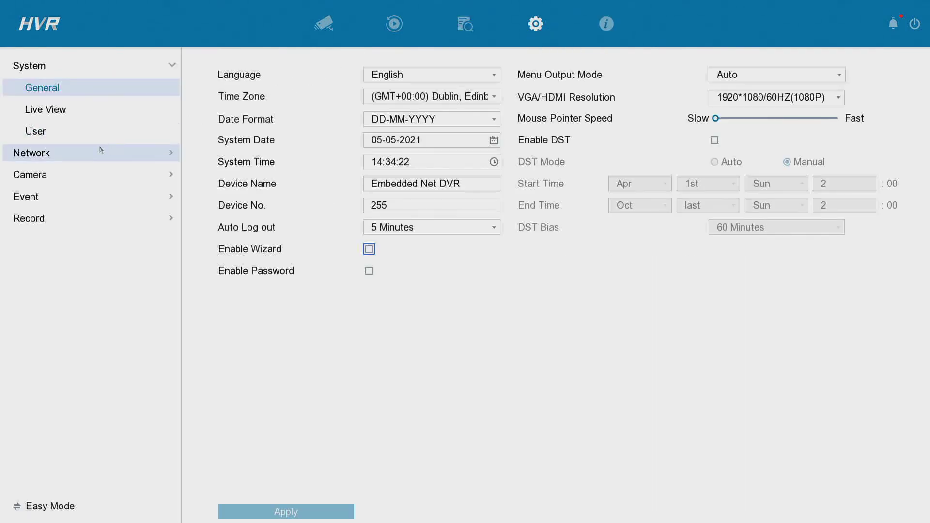
left_click(61, 198)
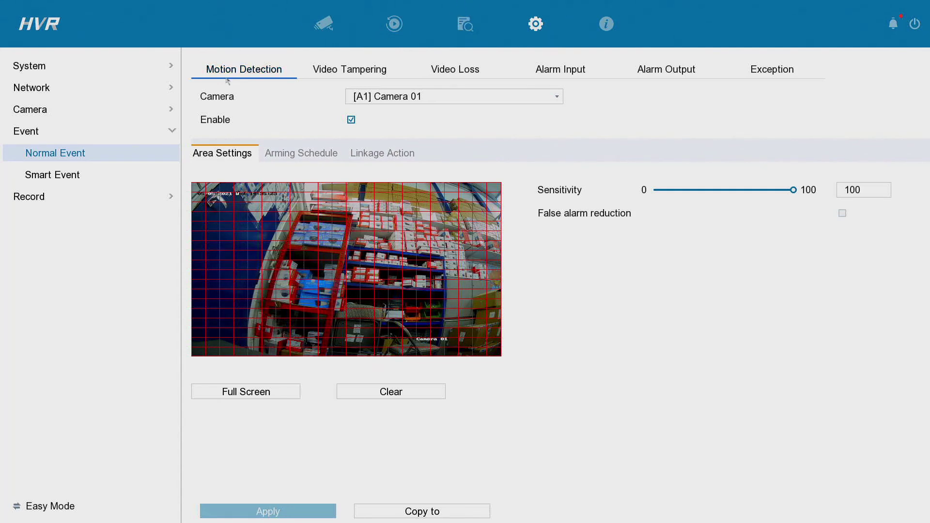
left_click(101, 177)
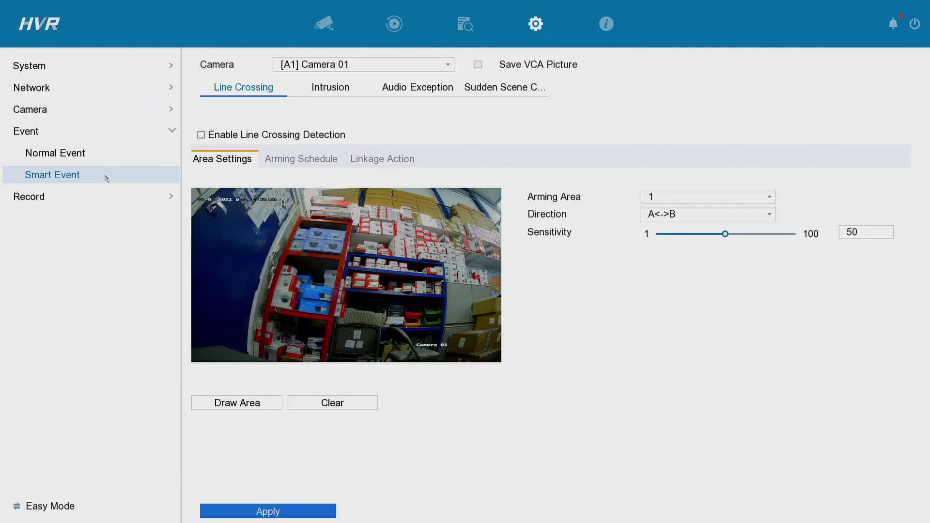
left_click(403, 95)
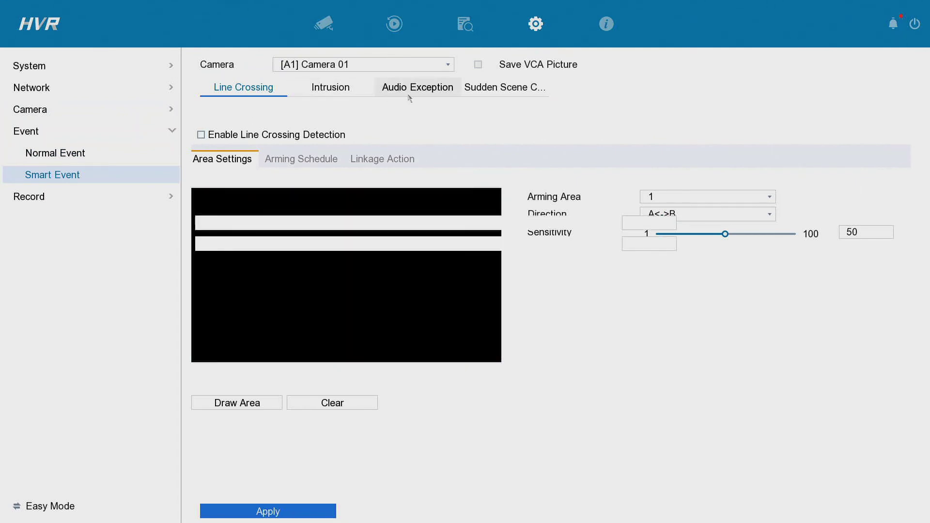
left_click(474, 97)
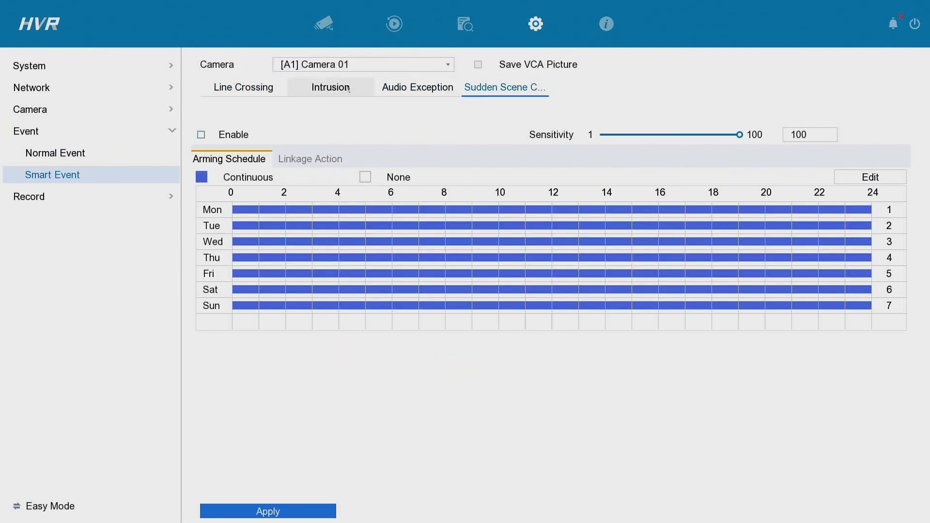
left_click(271, 90)
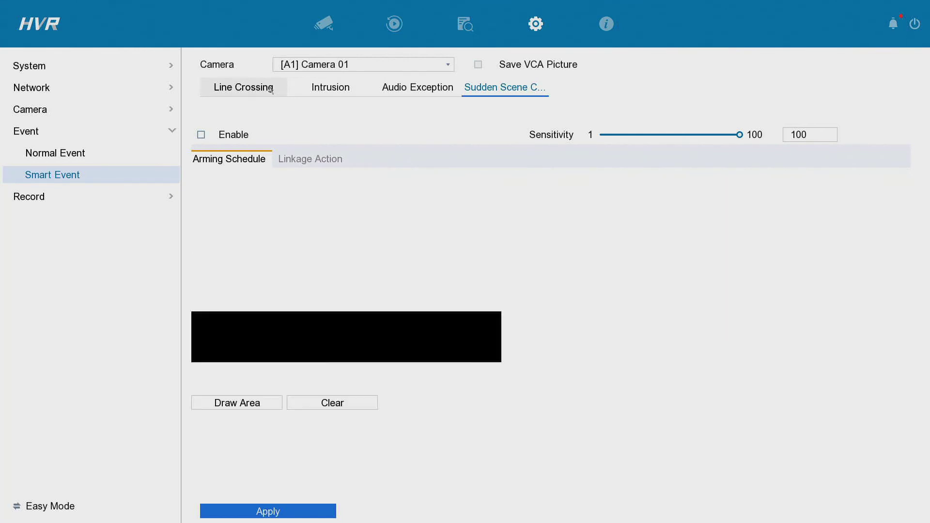